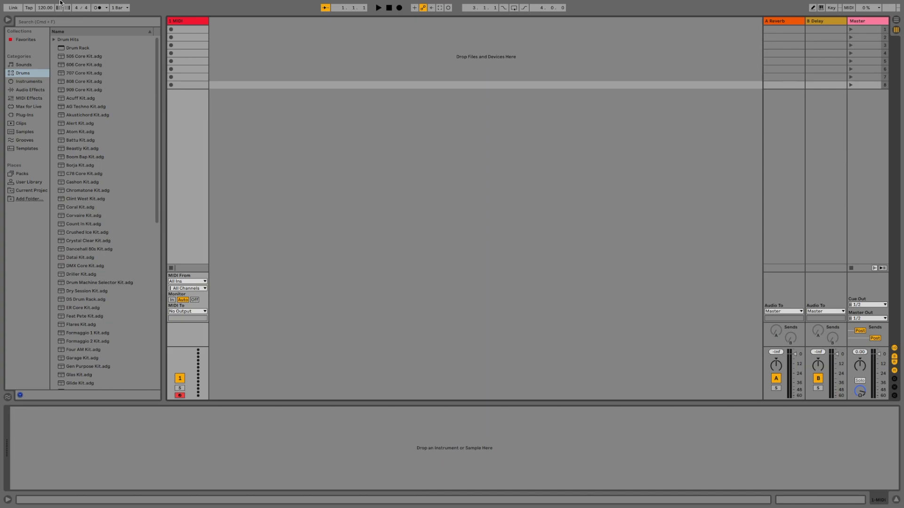
View Live's version information, then dismiss it.
click(35, 5)
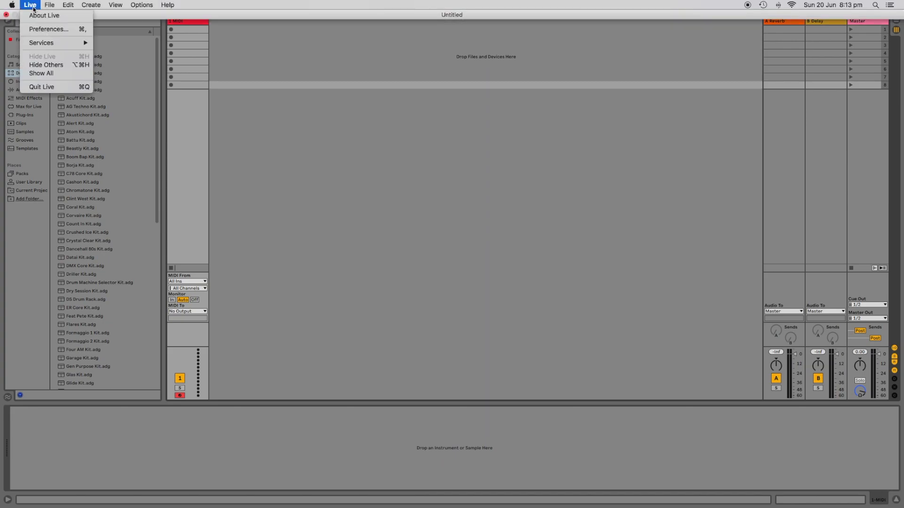
click(38, 15)
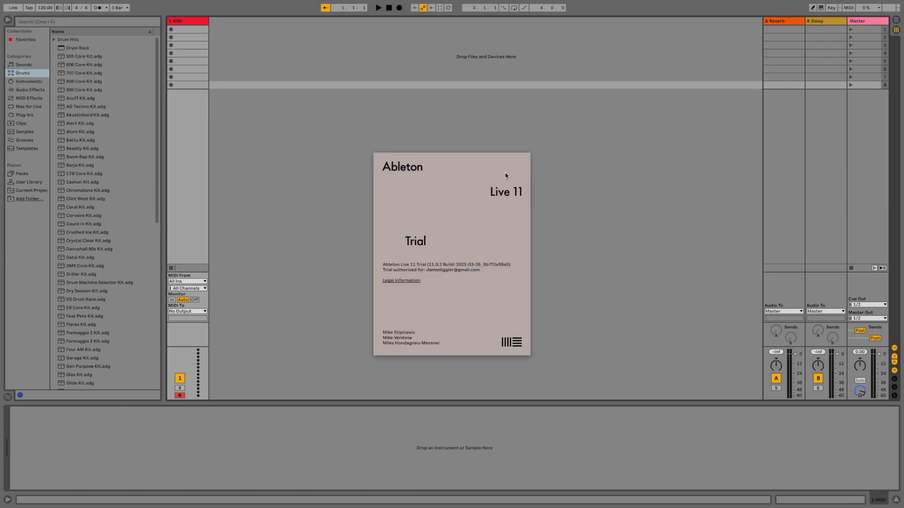
click(509, 212)
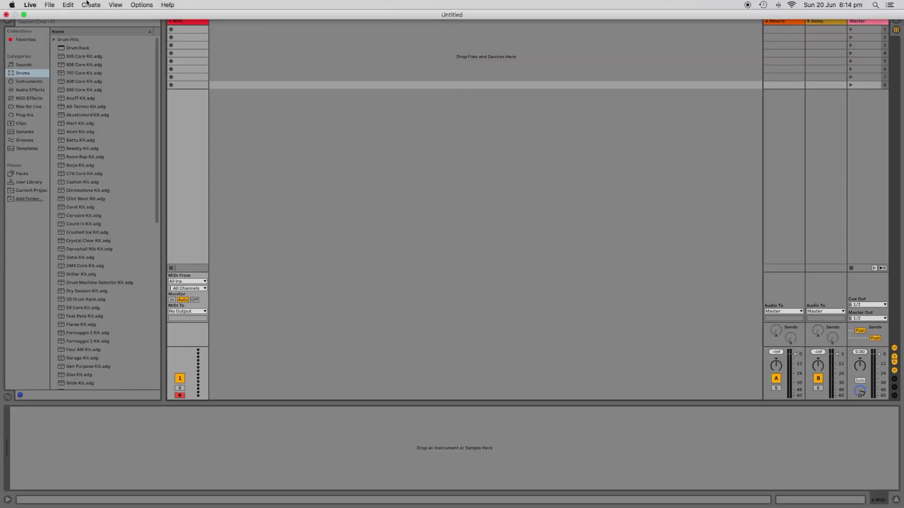
Search the Plug-Ins browser for 'mpc' and load the MPC plug-in onto the 1 MIDI track.
click(91, 5)
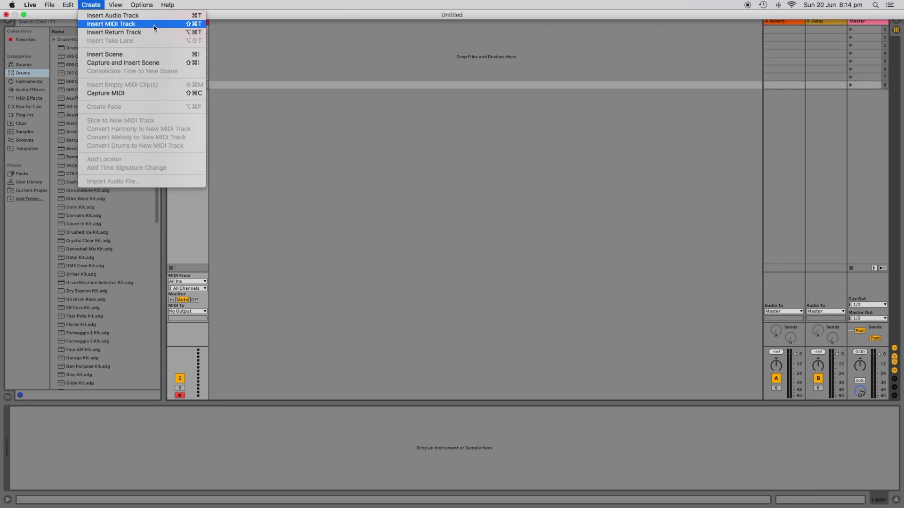
click(326, 60)
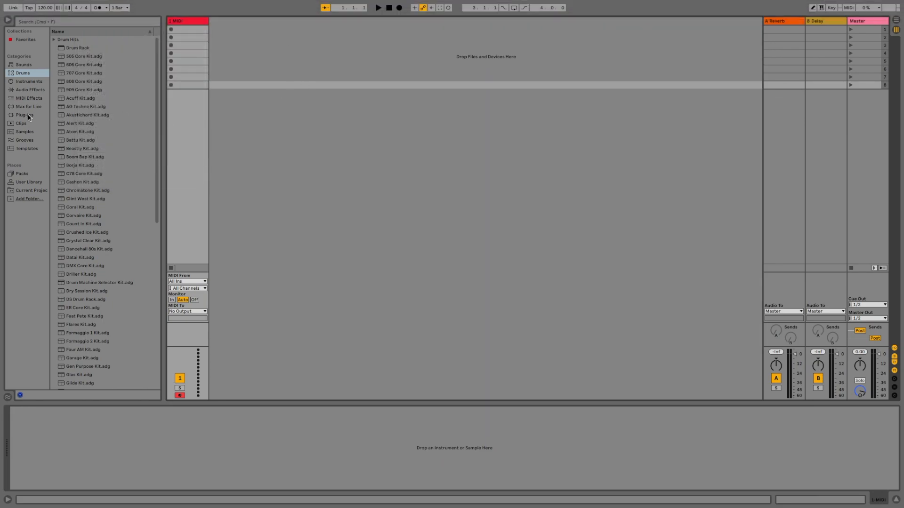
click(27, 115)
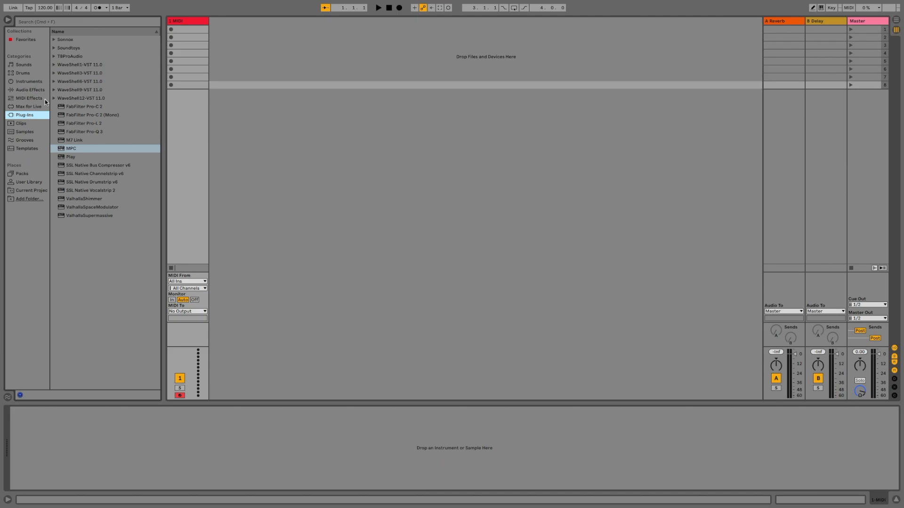
click(71, 20)
text(mpc)
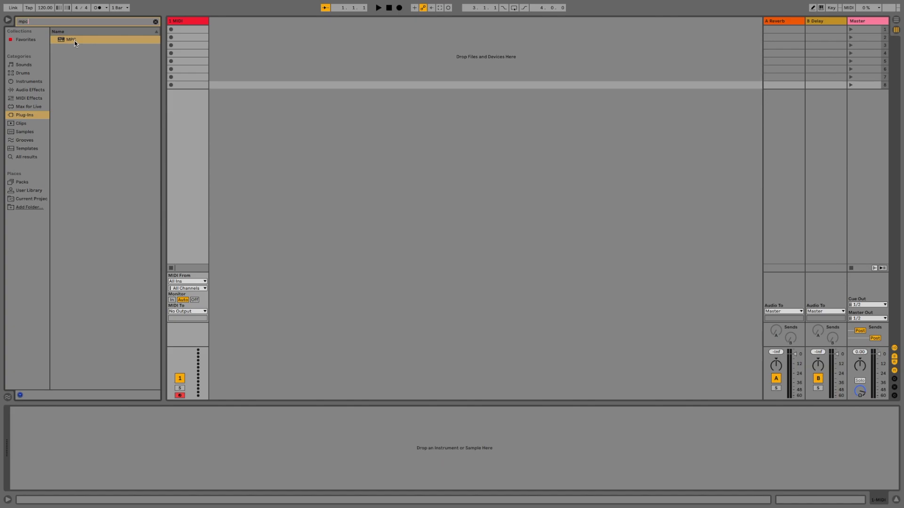
drag(67, 41, 196, 21)
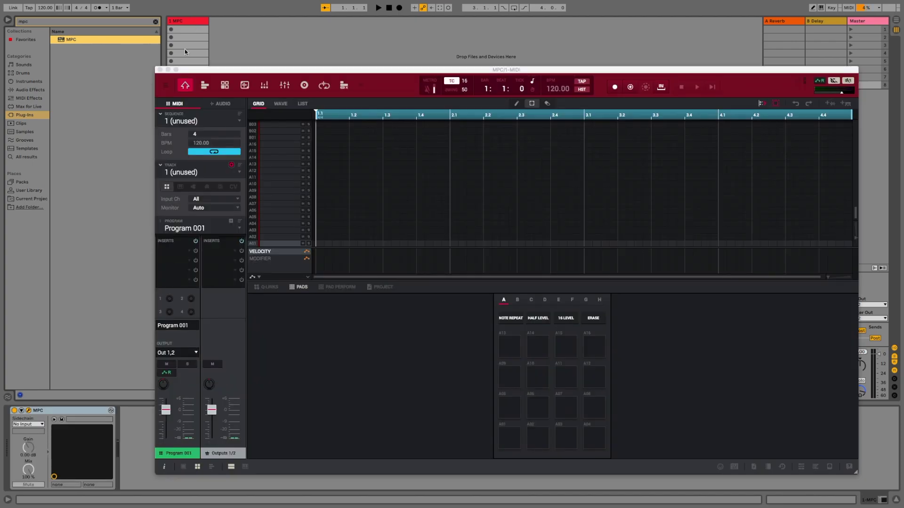
Close the MPC plug-in window and insert a new audio track.
click(160, 71)
click(156, 22)
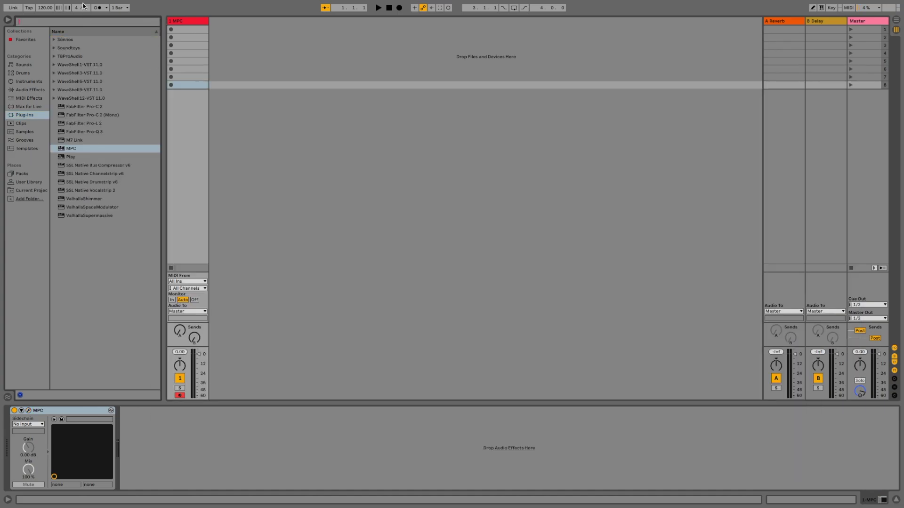
click(87, 4)
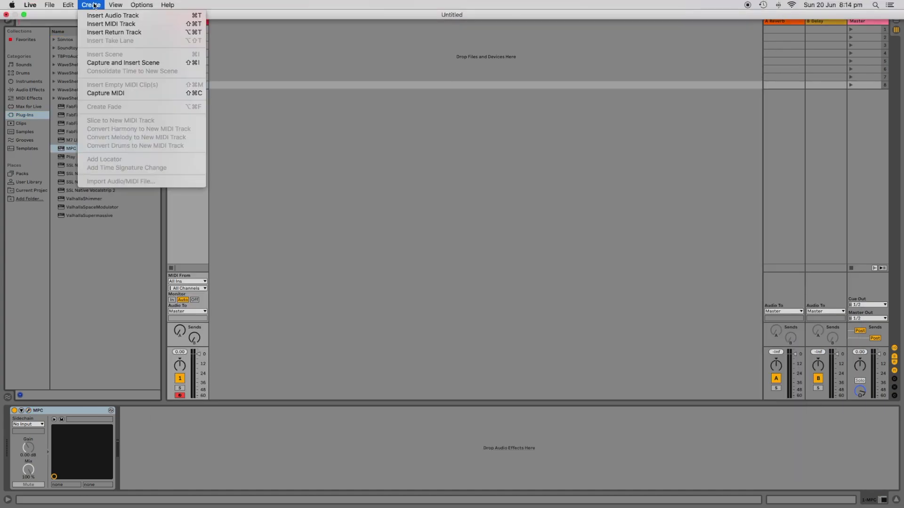
click(118, 16)
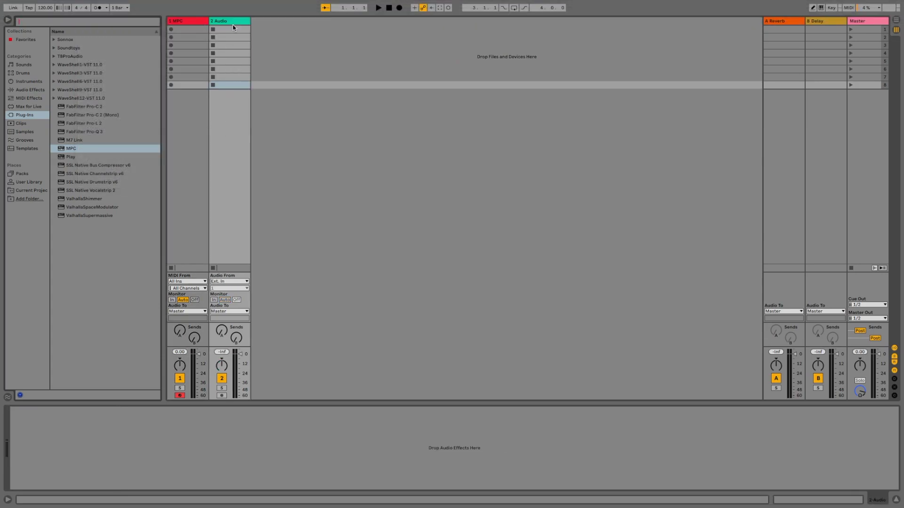
Set track 2's Audio From input to 1-MPC, leaving the channel unchanged.
click(233, 282)
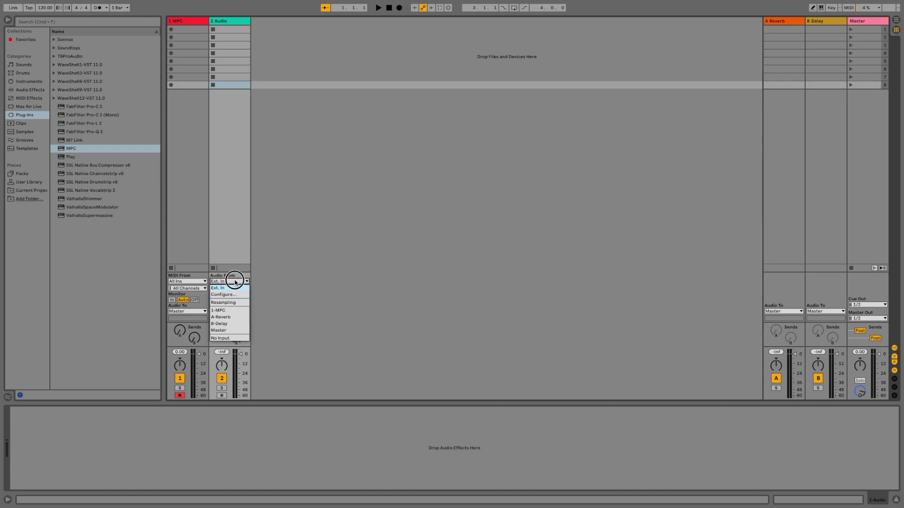
click(230, 312)
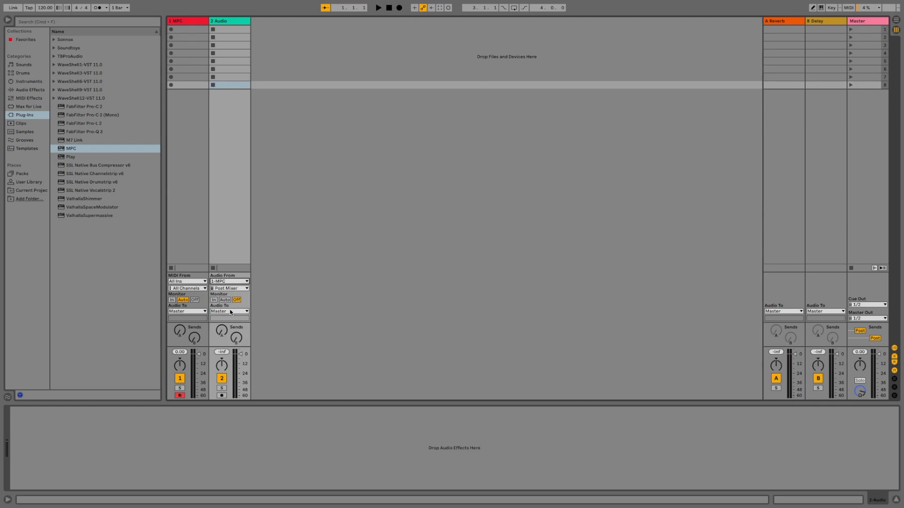
click(245, 290)
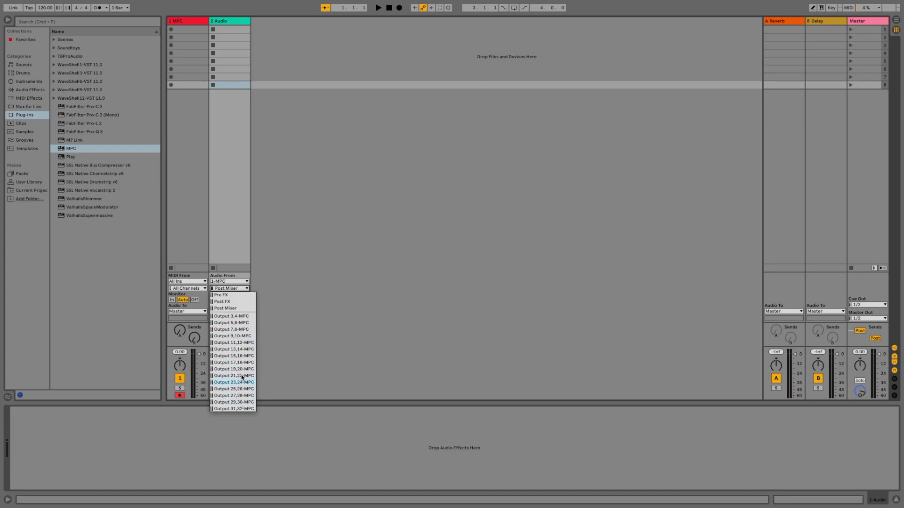
click(265, 314)
Reopen the MPC plug-in window from the 1 MPC track, then close it.
click(188, 21)
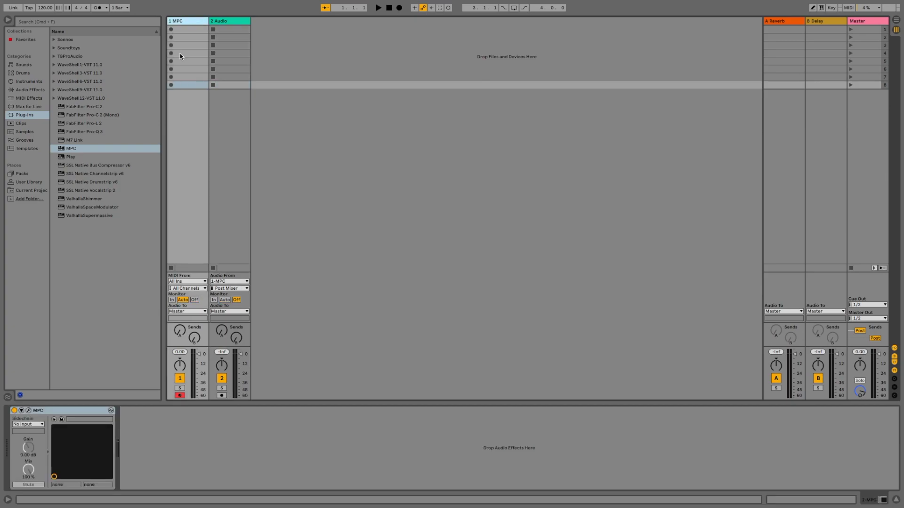
click(28, 411)
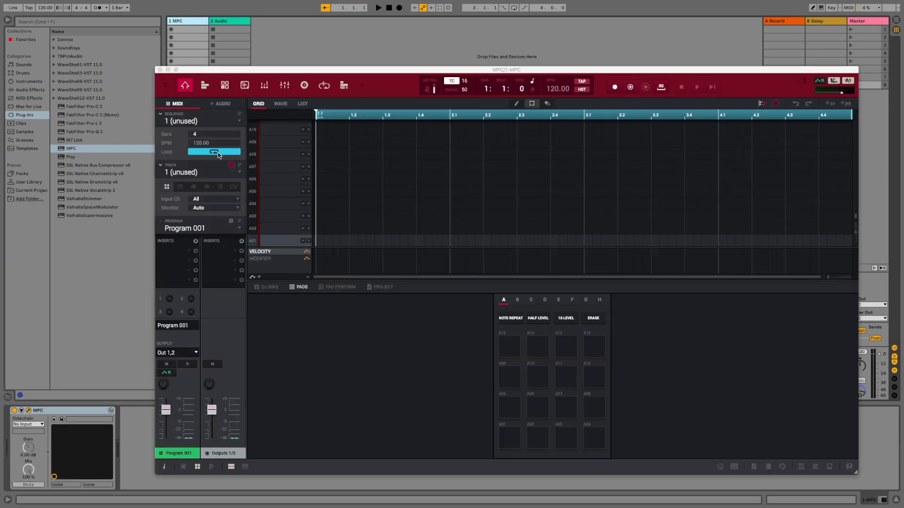
click(160, 69)
Set 2 Audio's input channel to MPC Output 3,4 and its monitoring to In.
click(235, 29)
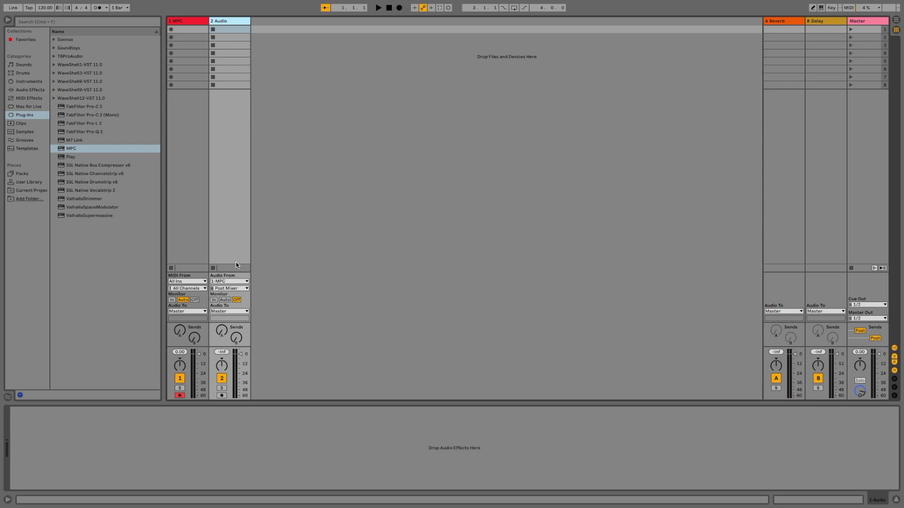
click(244, 289)
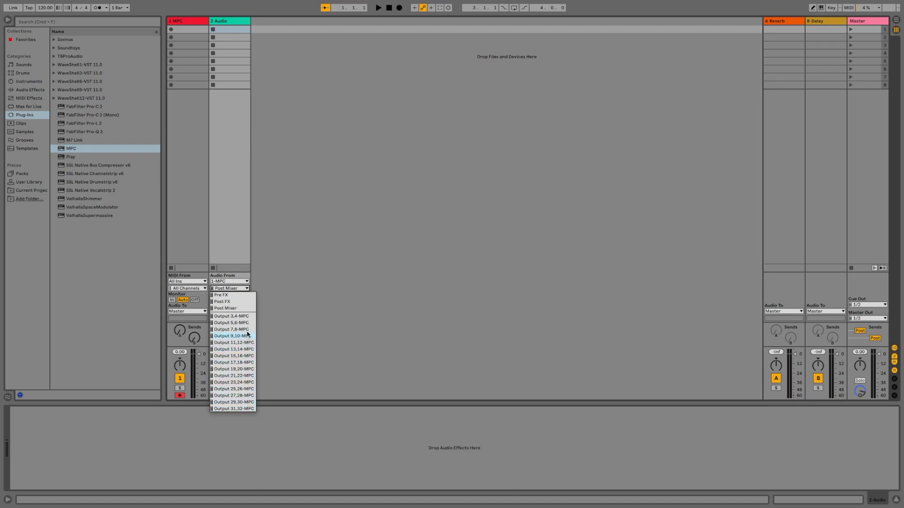
click(247, 318)
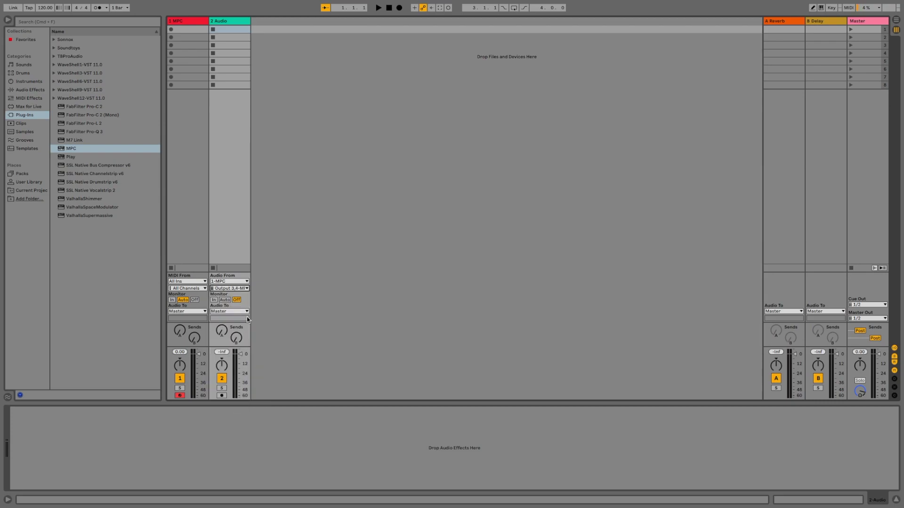
click(213, 300)
Duplicate 2 Audio and set the new track 3 to receive MPC Output 5,6.
mouse_move(97, 3)
click(69, 5)
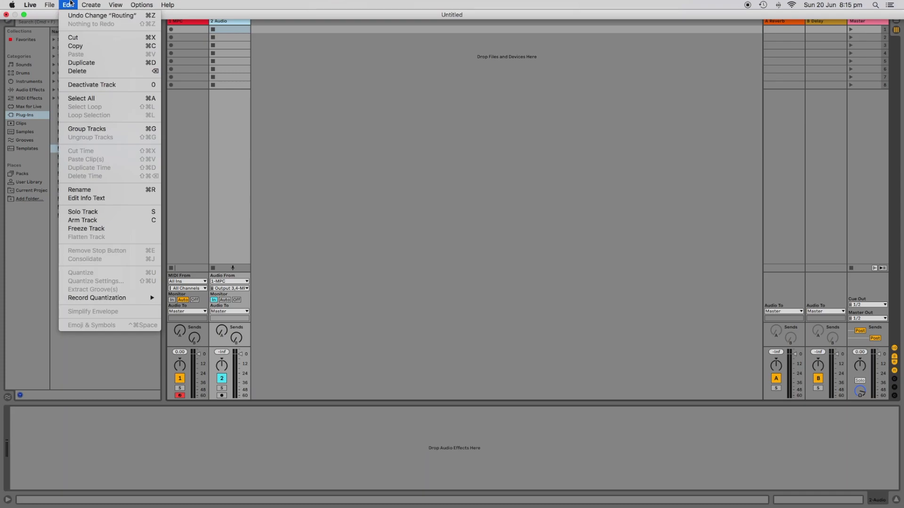
click(82, 62)
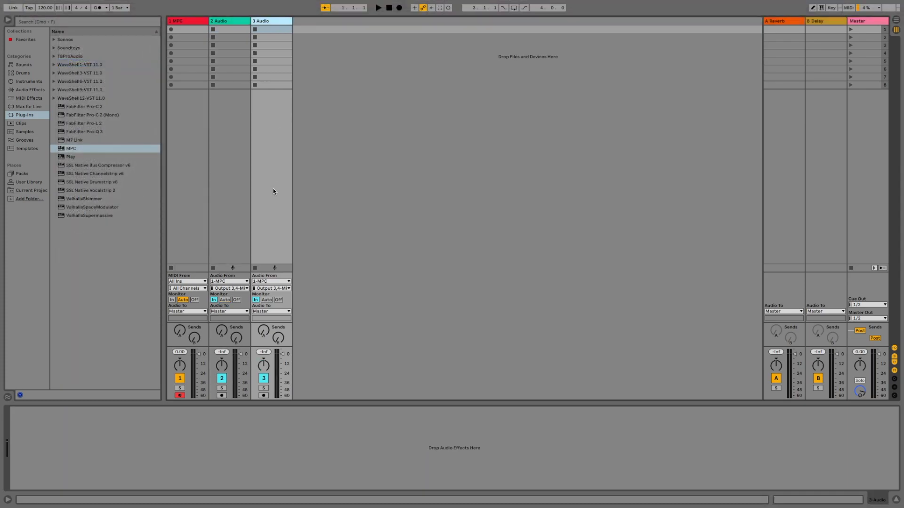
click(289, 288)
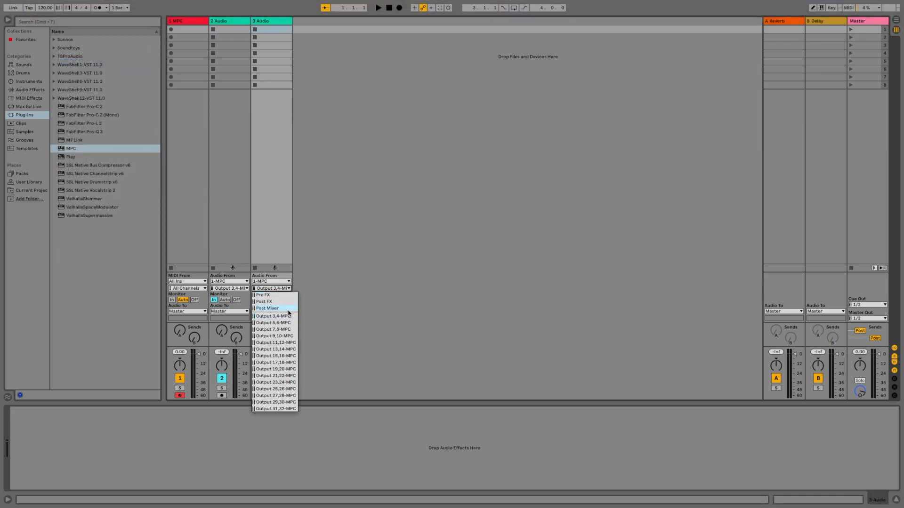
click(288, 323)
click(275, 21)
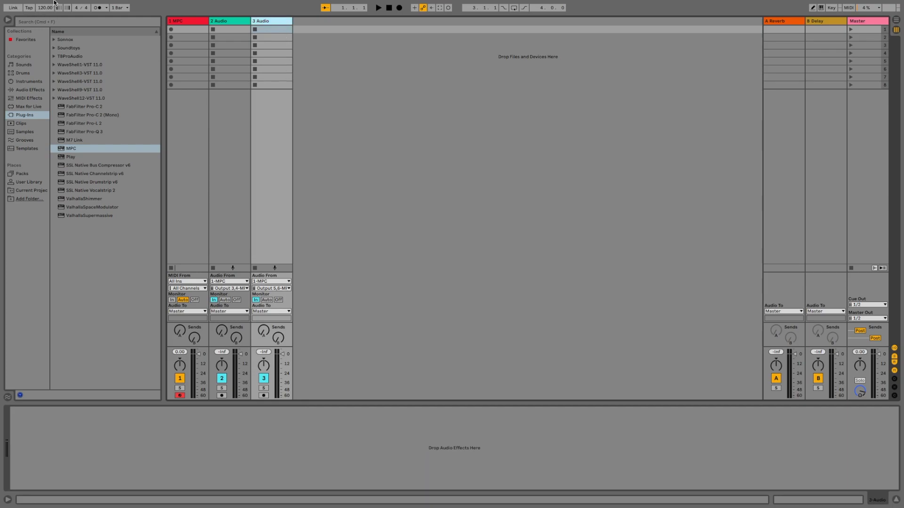
Duplicate track 3 as track 4 on MPC Output 7,8, then Cmd+D for more tracks.
click(69, 5)
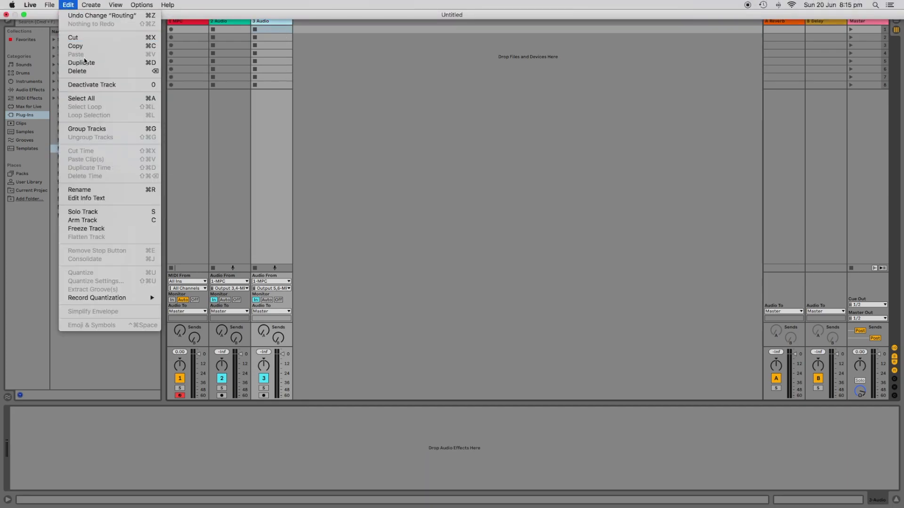
click(82, 62)
click(331, 288)
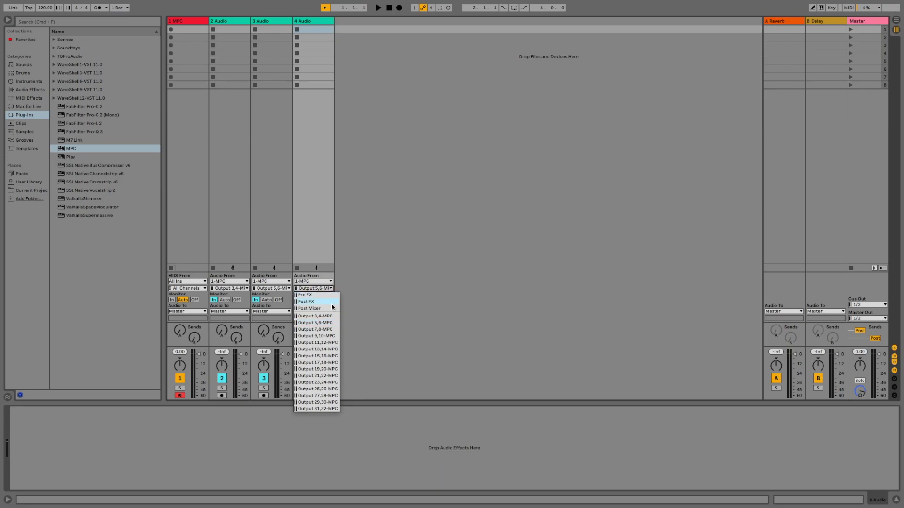
click(330, 330)
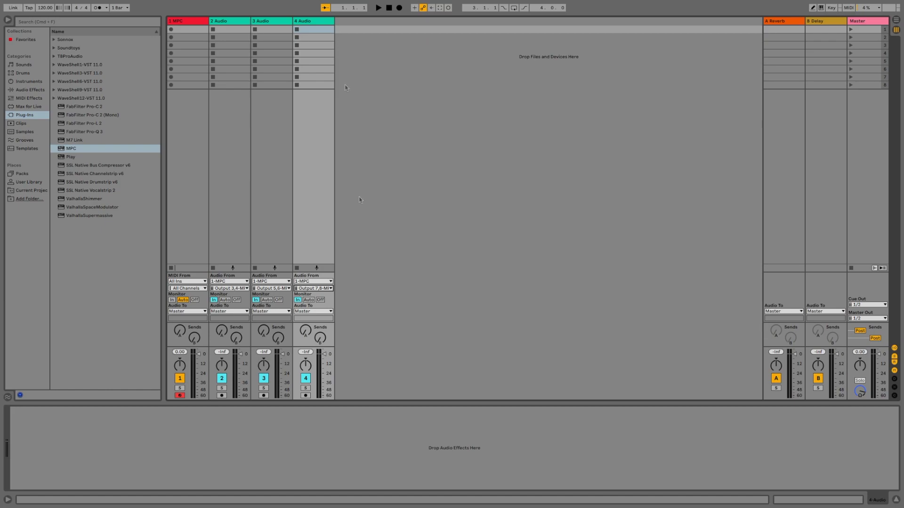
key(super+d)
key(super+d)
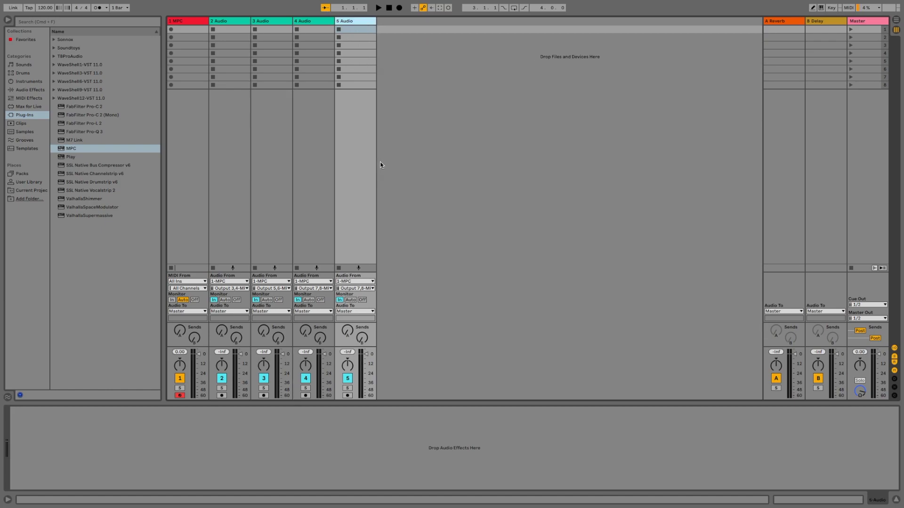
key(super+d)
key(super+d)
key(super+d)
key(super+d)
key(super+d)
key(super+d)
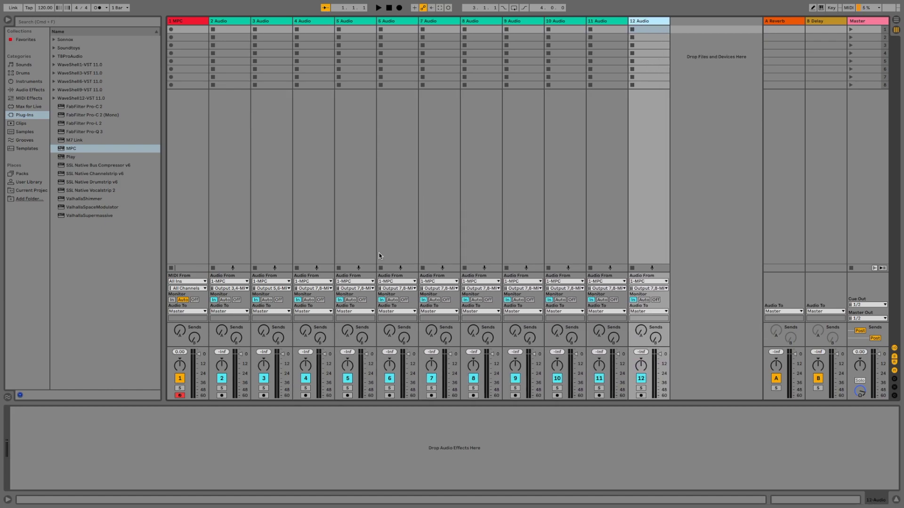
Route tracks 5–8 to MPC Outputs 9,10, 11,12, 13,14 and 15,16.
click(371, 289)
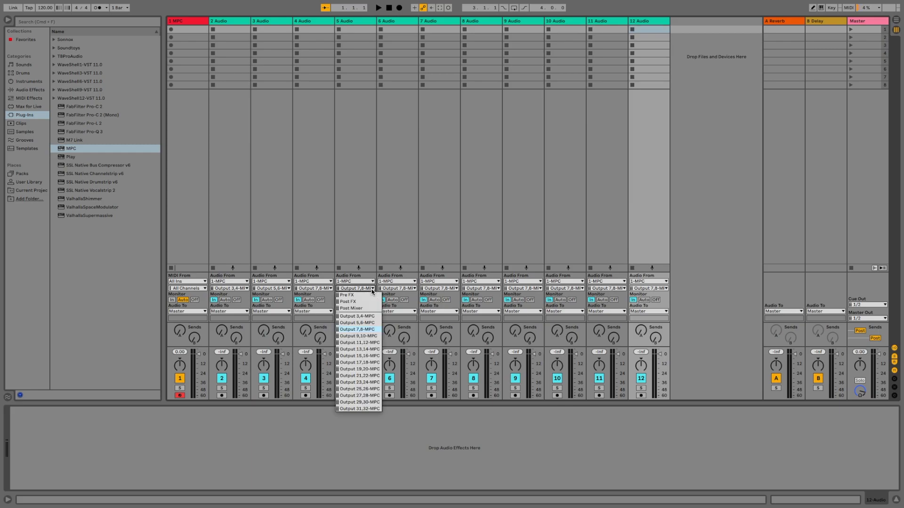
click(373, 337)
click(414, 288)
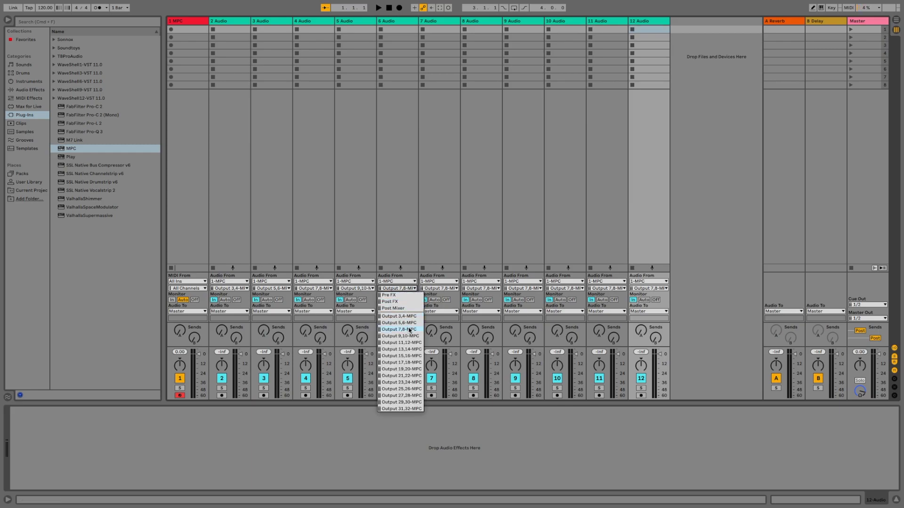
click(412, 343)
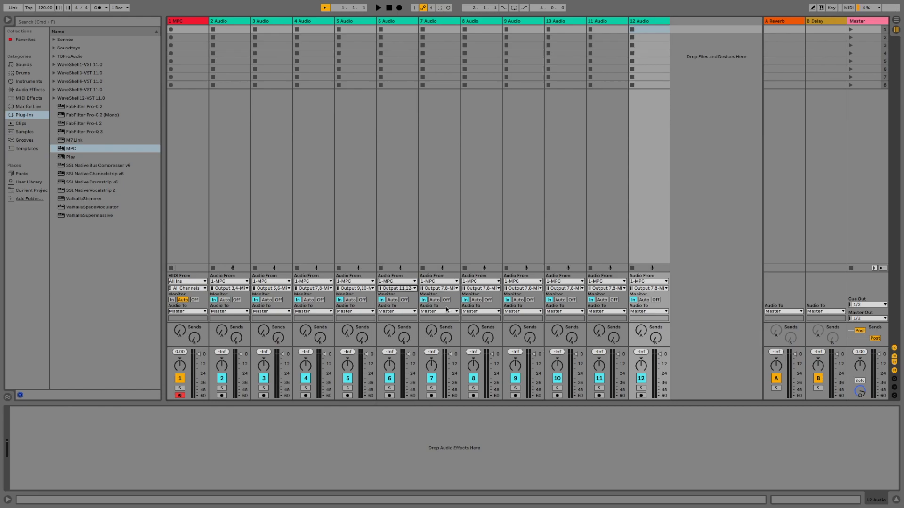
click(455, 288)
click(454, 349)
click(498, 289)
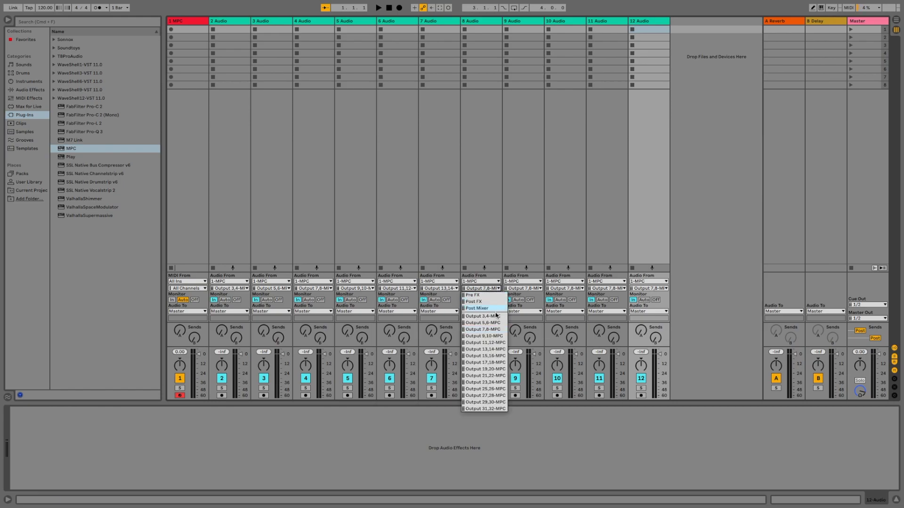
click(494, 355)
Route tracks 9–12 to MPC Outputs 17,18, 19,20, 21,22 and 23,24.
click(541, 288)
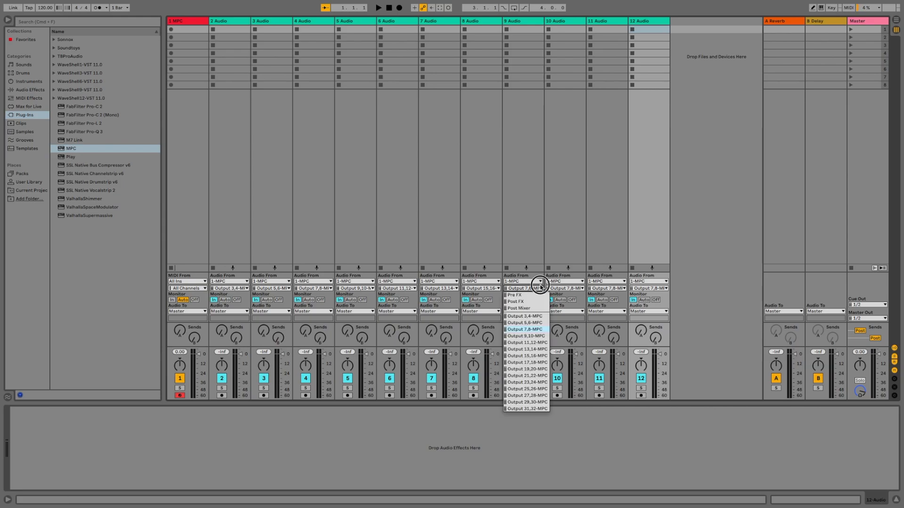
click(536, 362)
click(582, 288)
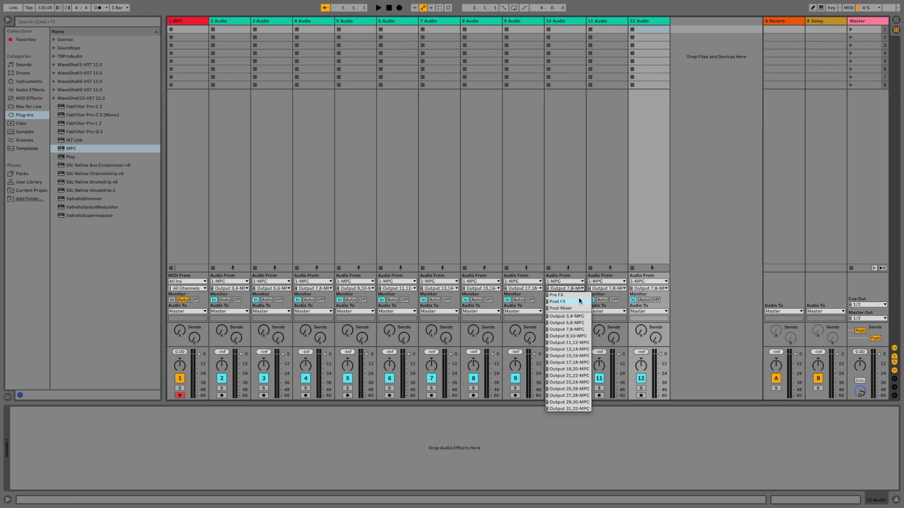
click(570, 369)
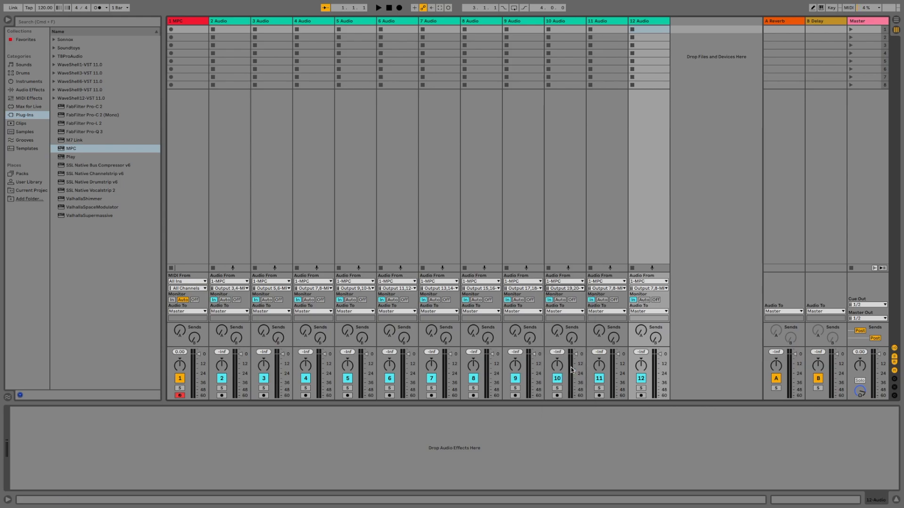
click(623, 289)
click(621, 377)
click(660, 288)
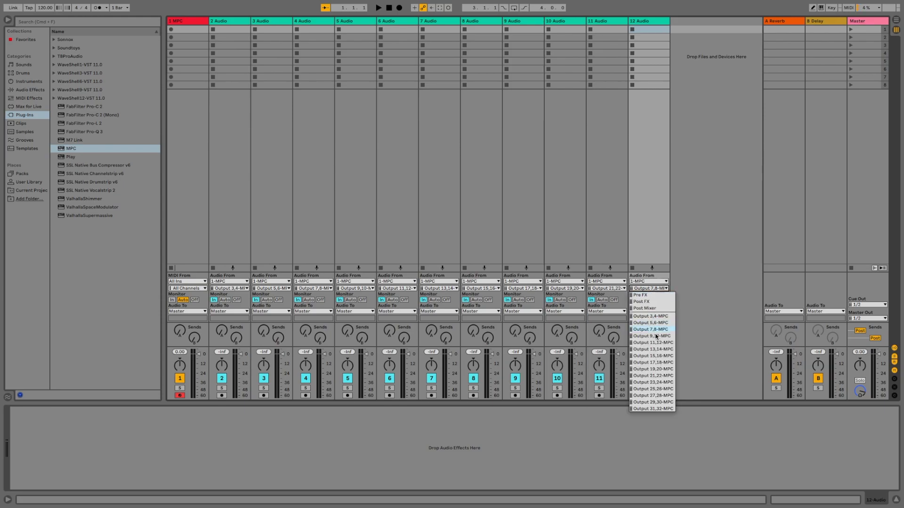
click(666, 383)
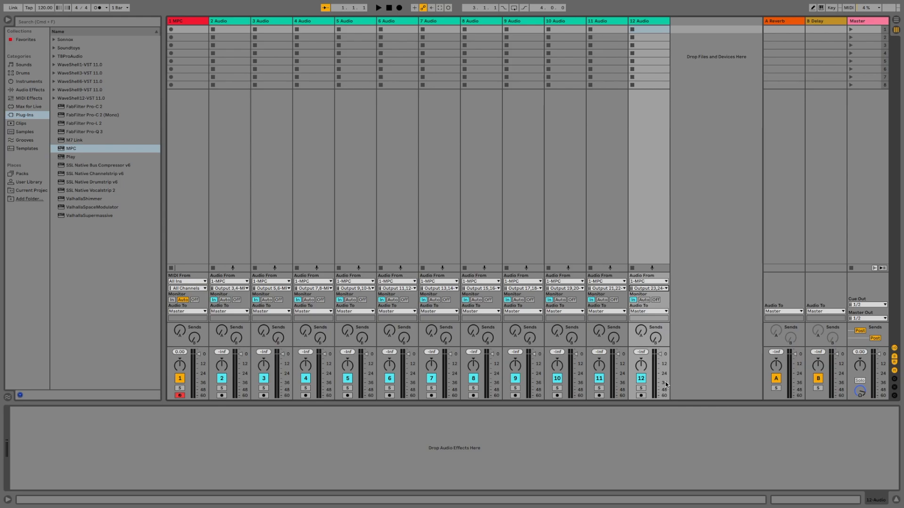
click(29, 40)
Drop the Sixty Seconds favourite on track 3 and Long Tape on track 4.
drag(78, 49, 273, 21)
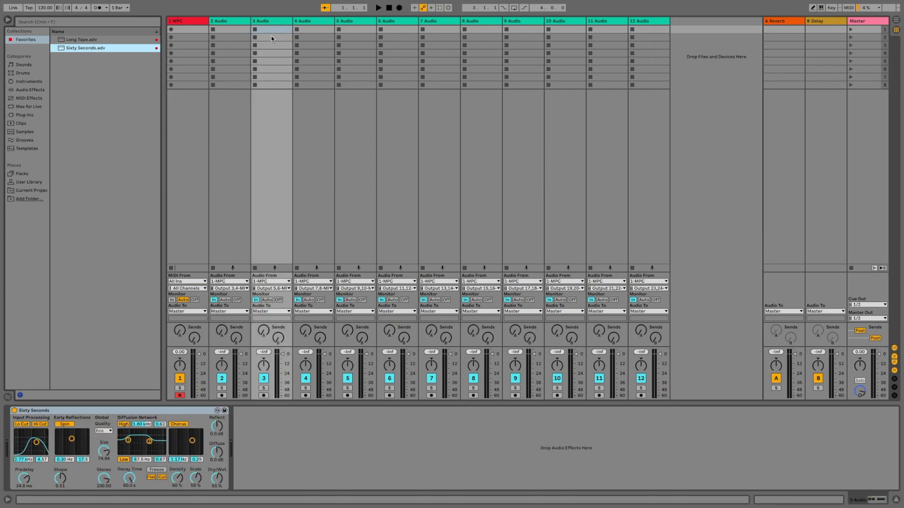
click(77, 40)
drag(74, 40, 313, 21)
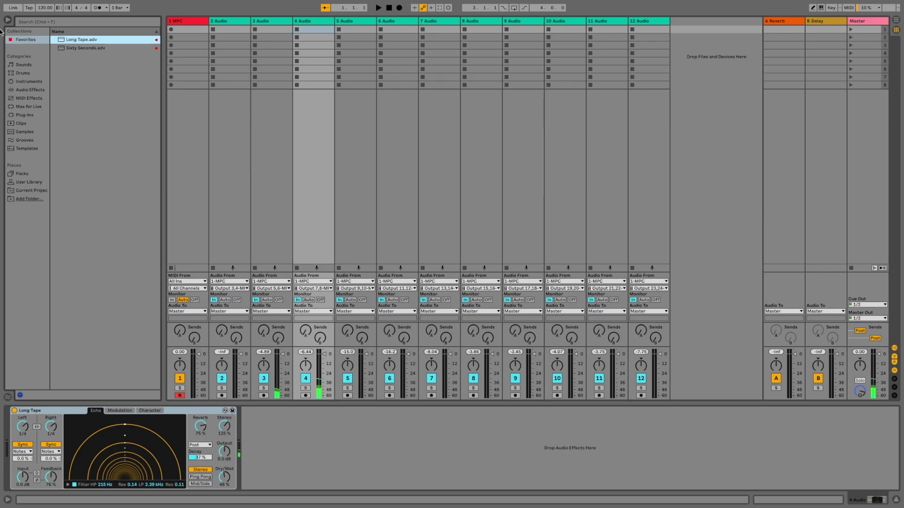
Show the Audio Effects category, then switch the browser back to Plug-Ins.
click(38, 89)
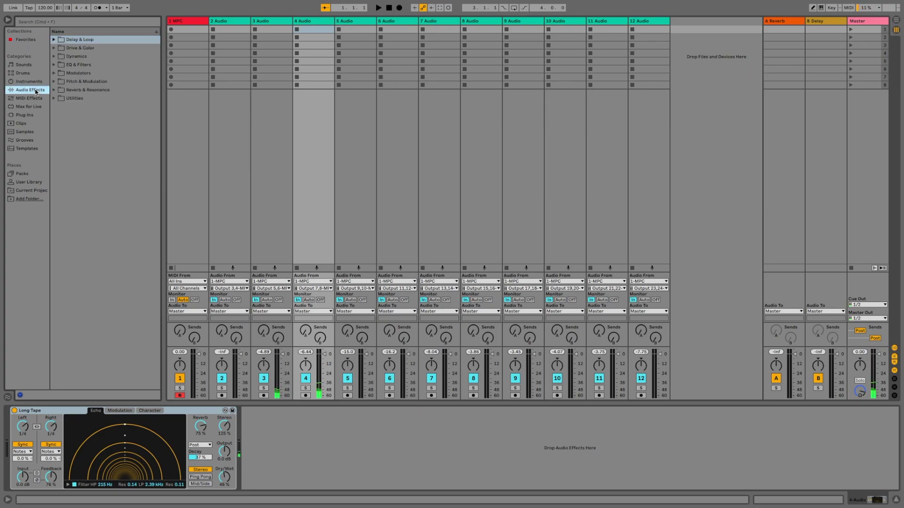
click(21, 115)
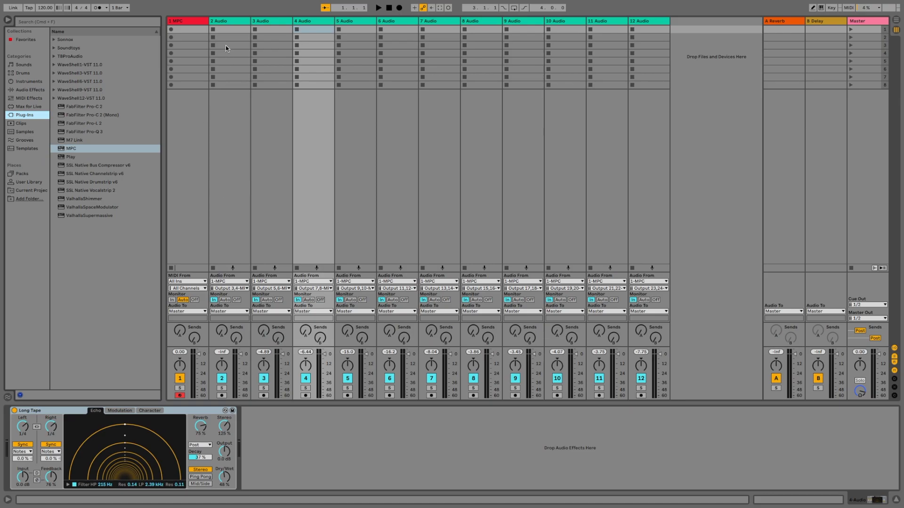
Rename track 2 to 'MPC3-4', then check the File menu's save options.
click(230, 22)
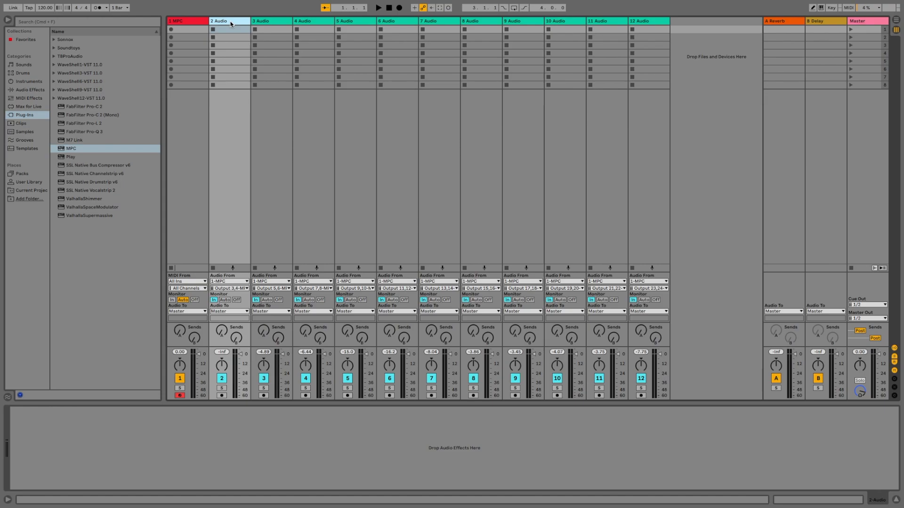
key(super+r)
text(M)
key(Return)
click(50, 4)
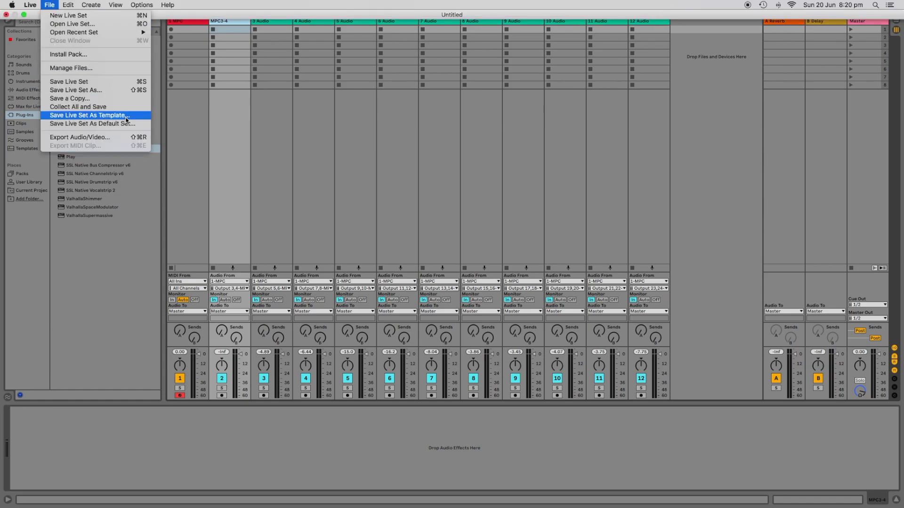
click(264, 118)
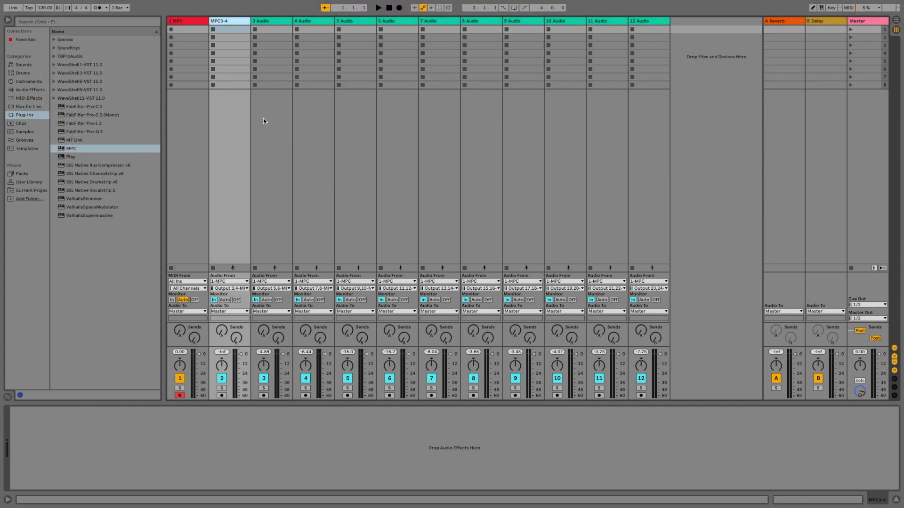